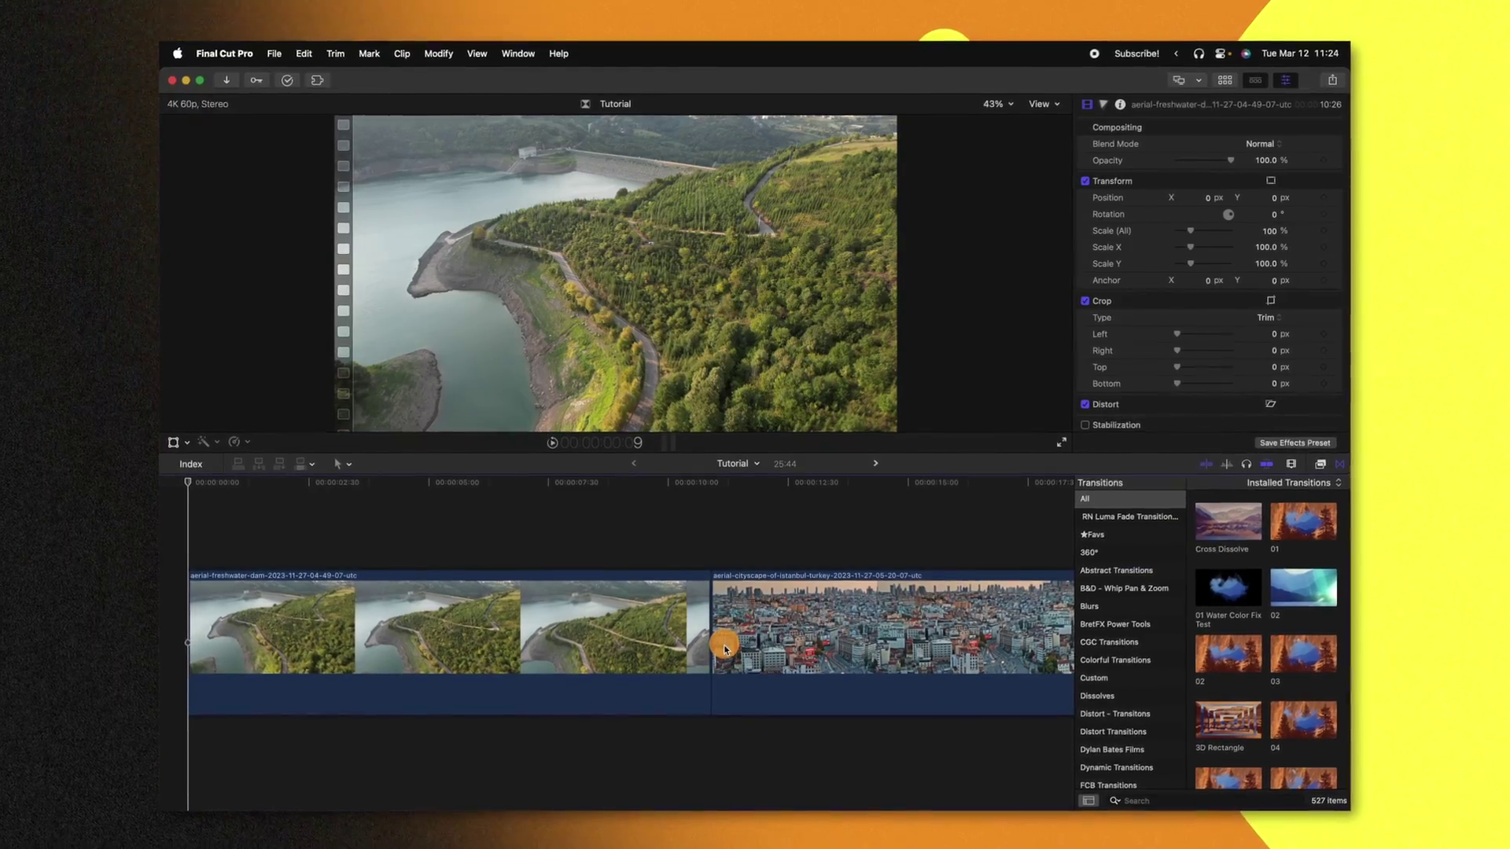
Step: Try a transition at the cut between the clips, and test trimming and extending the dam clip's end
click(724, 648)
key(super+t)
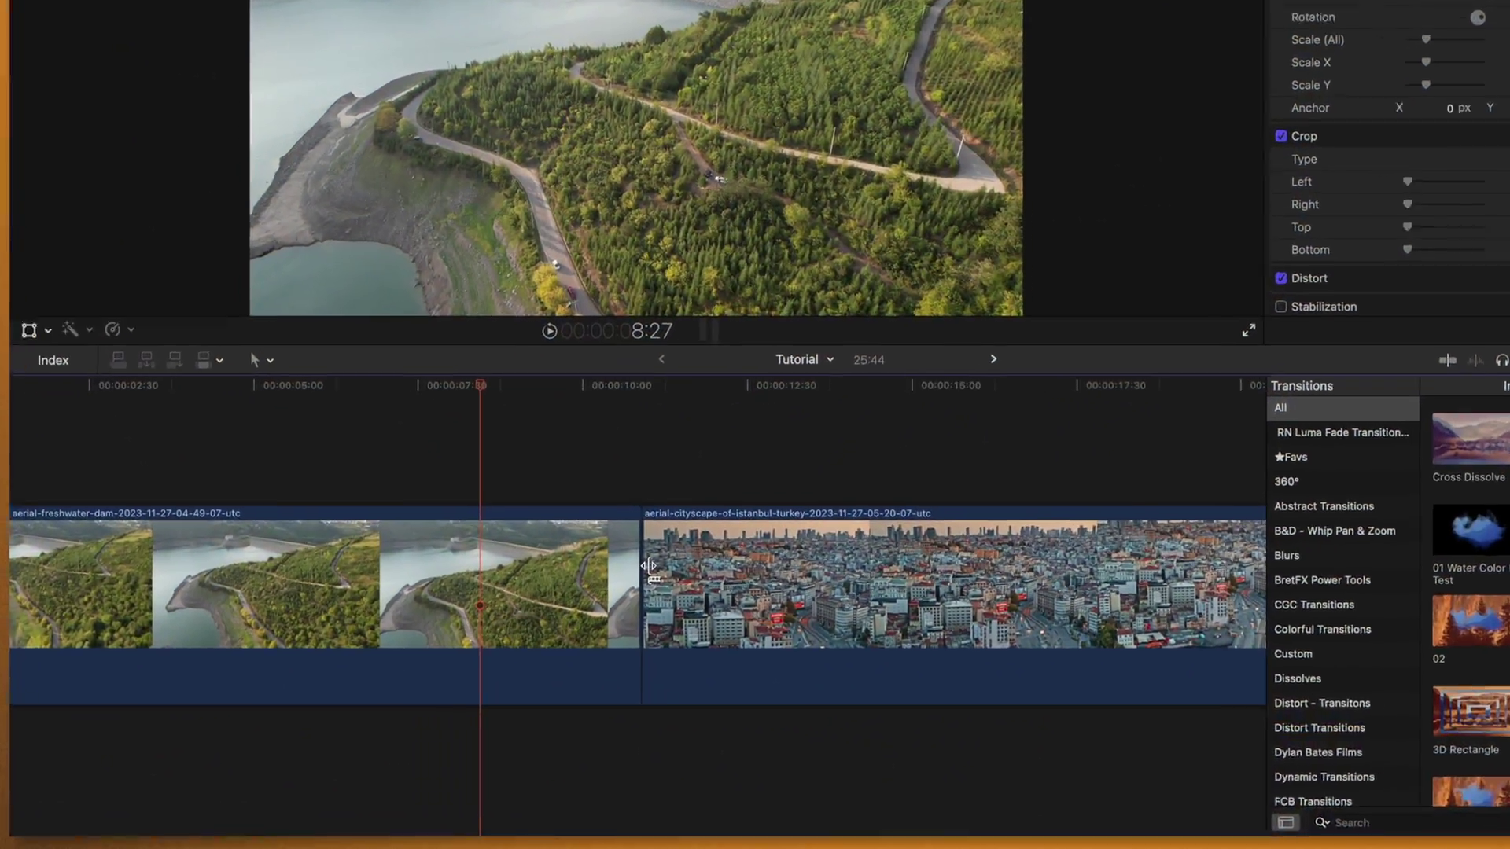
click(649, 566)
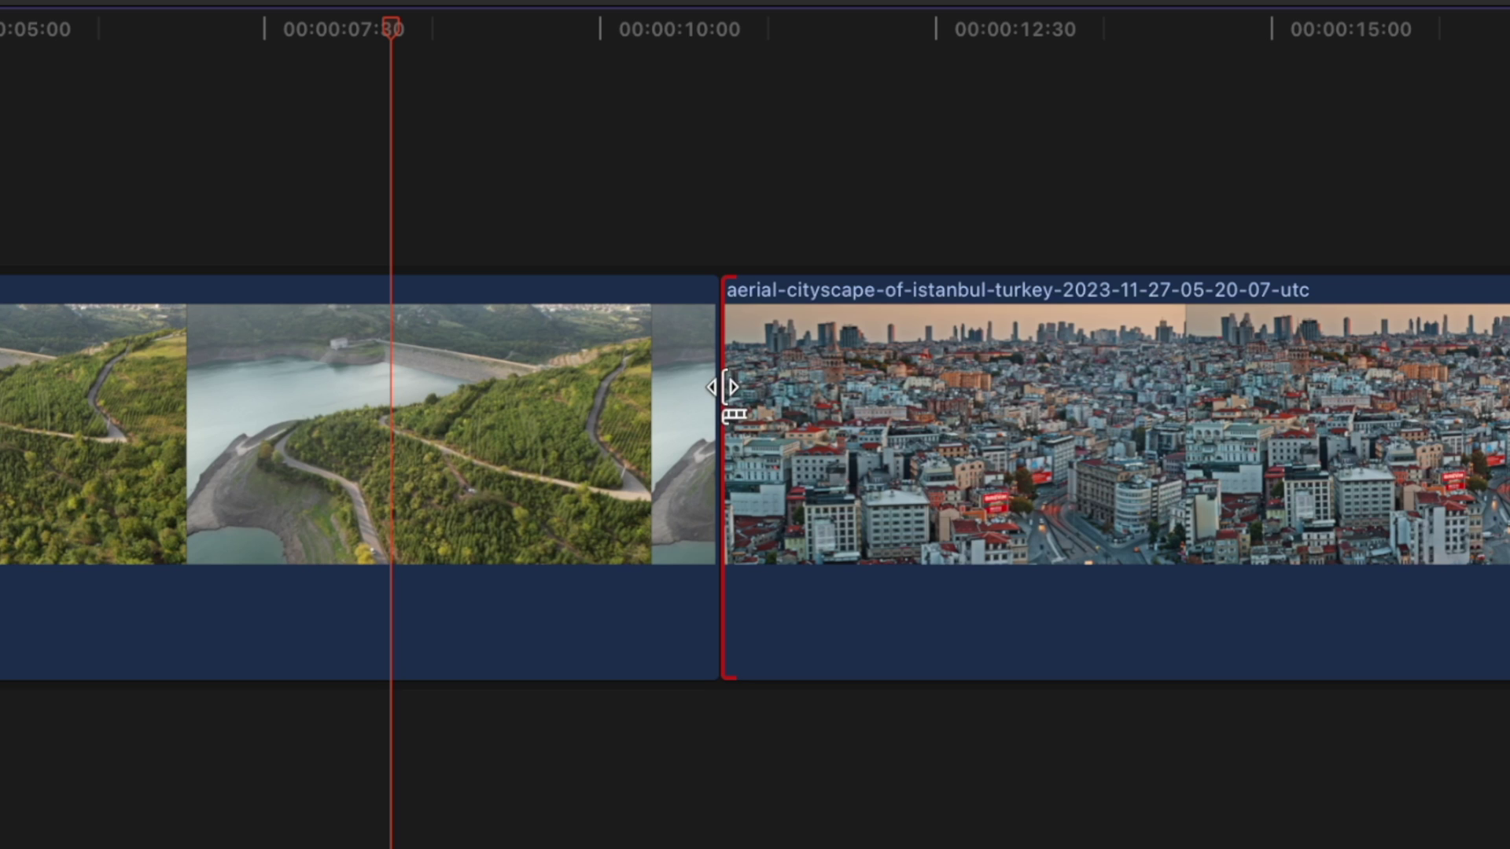
drag(724, 387, 982, 430)
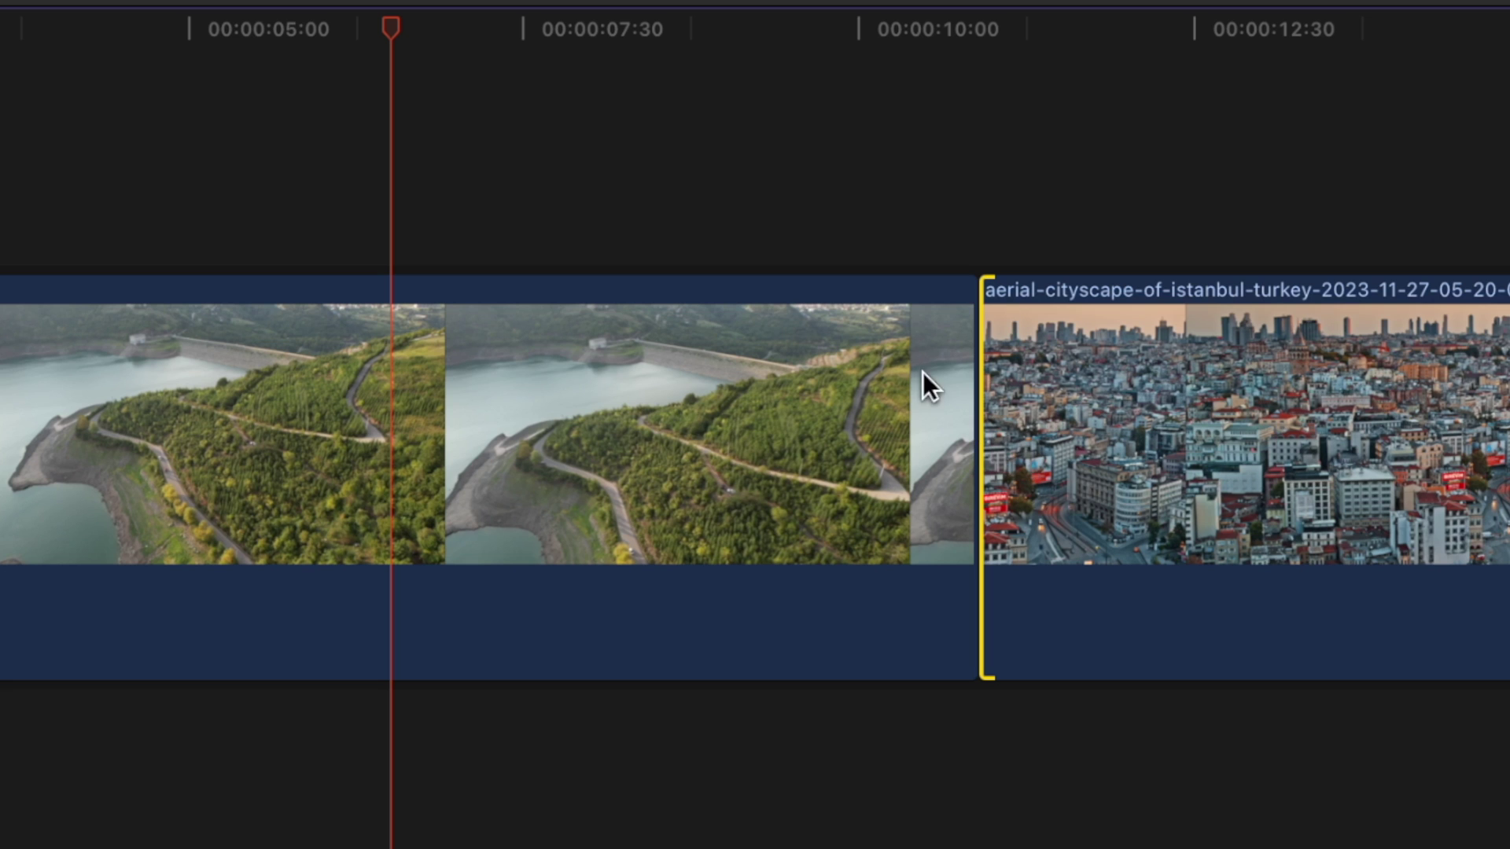
drag(992, 381, 674, 380)
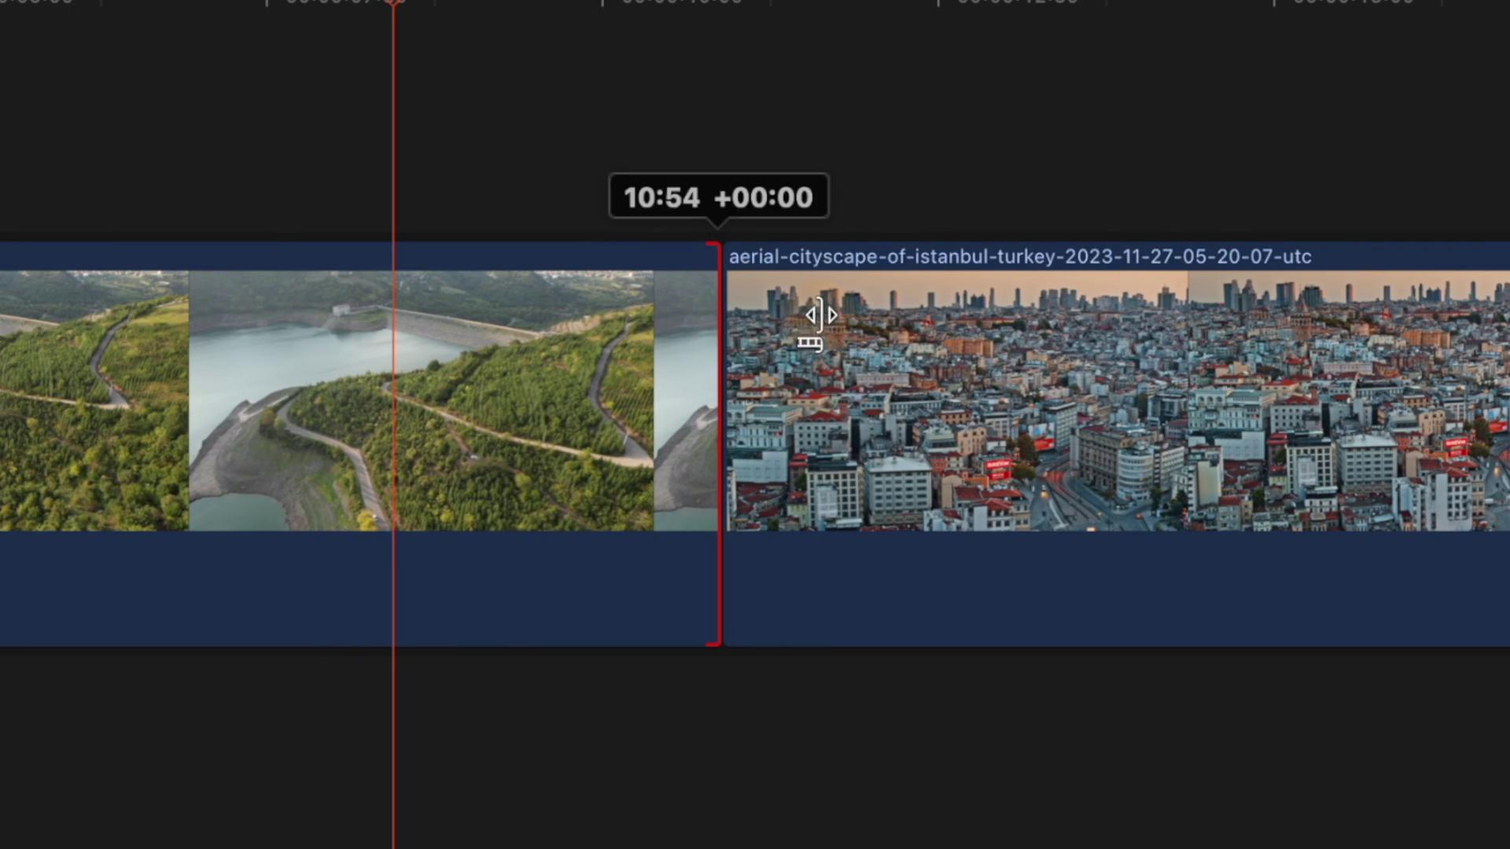
drag(820, 319, 748, 329)
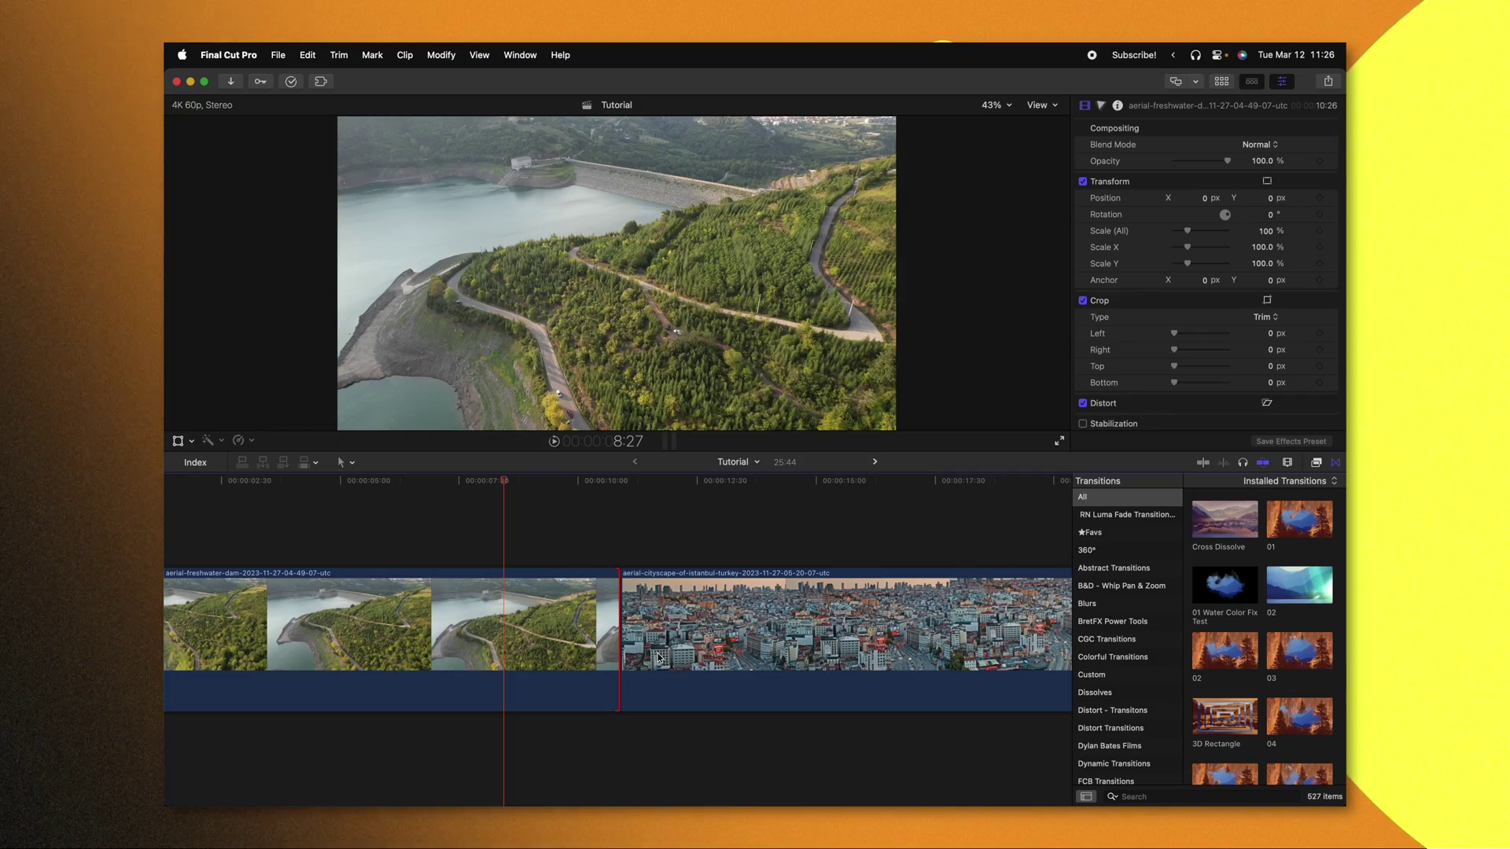
Step: Lift the Istanbul clip over the dam clip's end and keyframe its opacity from 0% to 100% at 10:54
drag(657, 647, 533, 546)
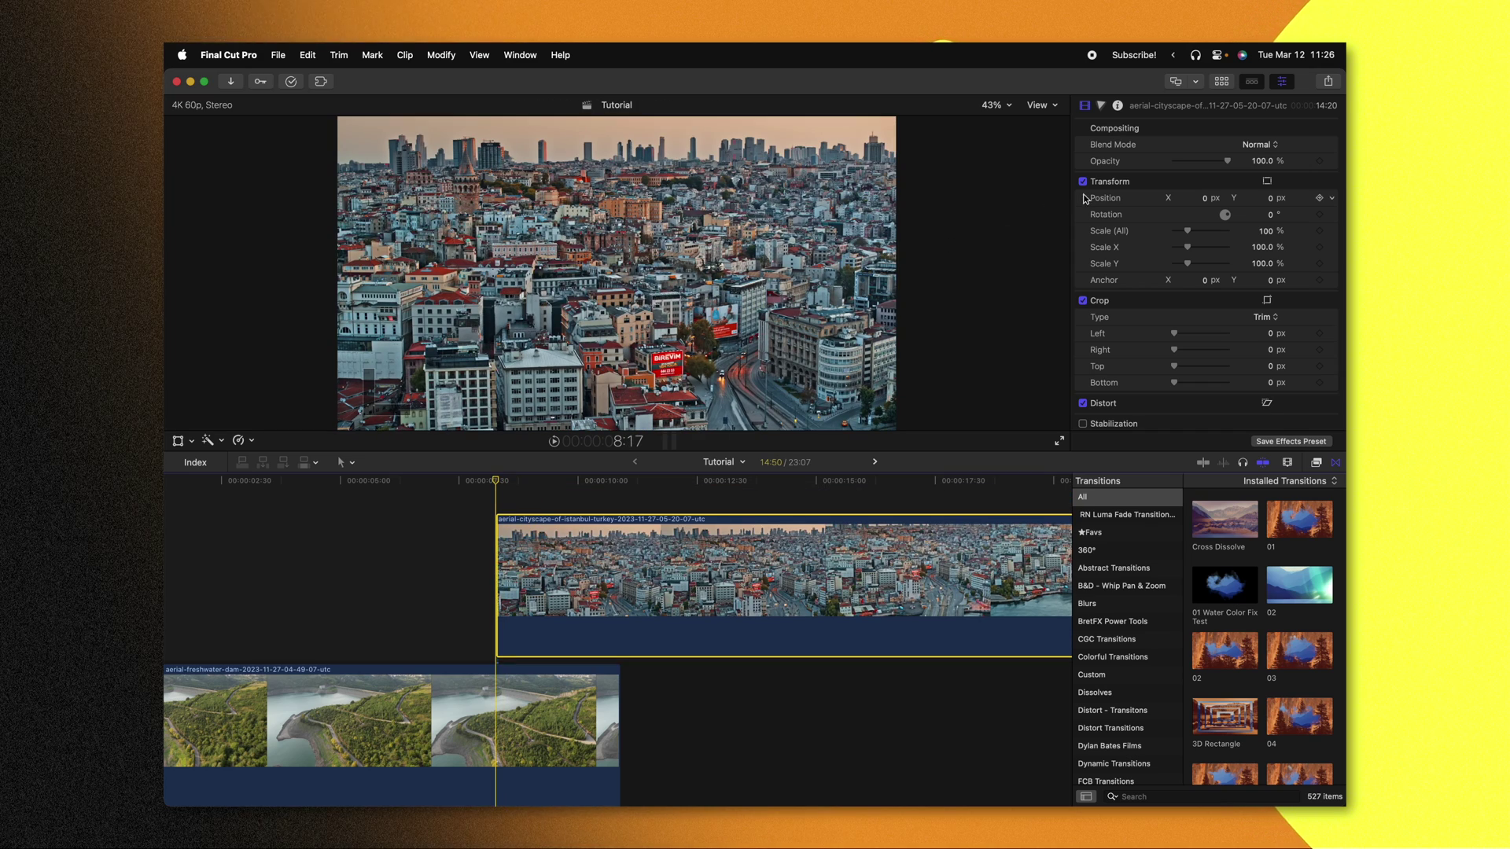
drag(1228, 160, 1173, 160)
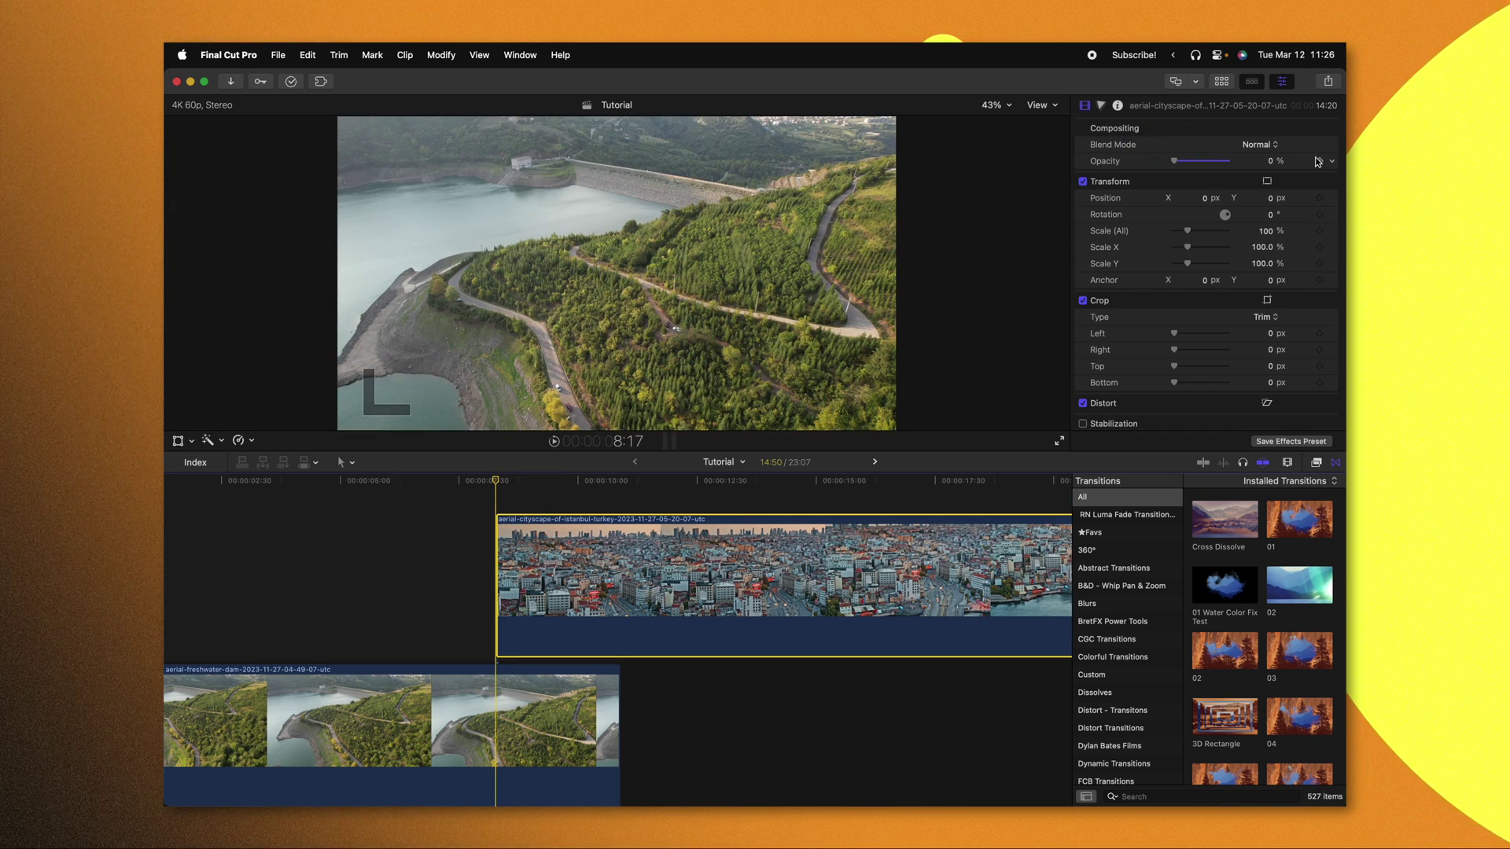
key(space)
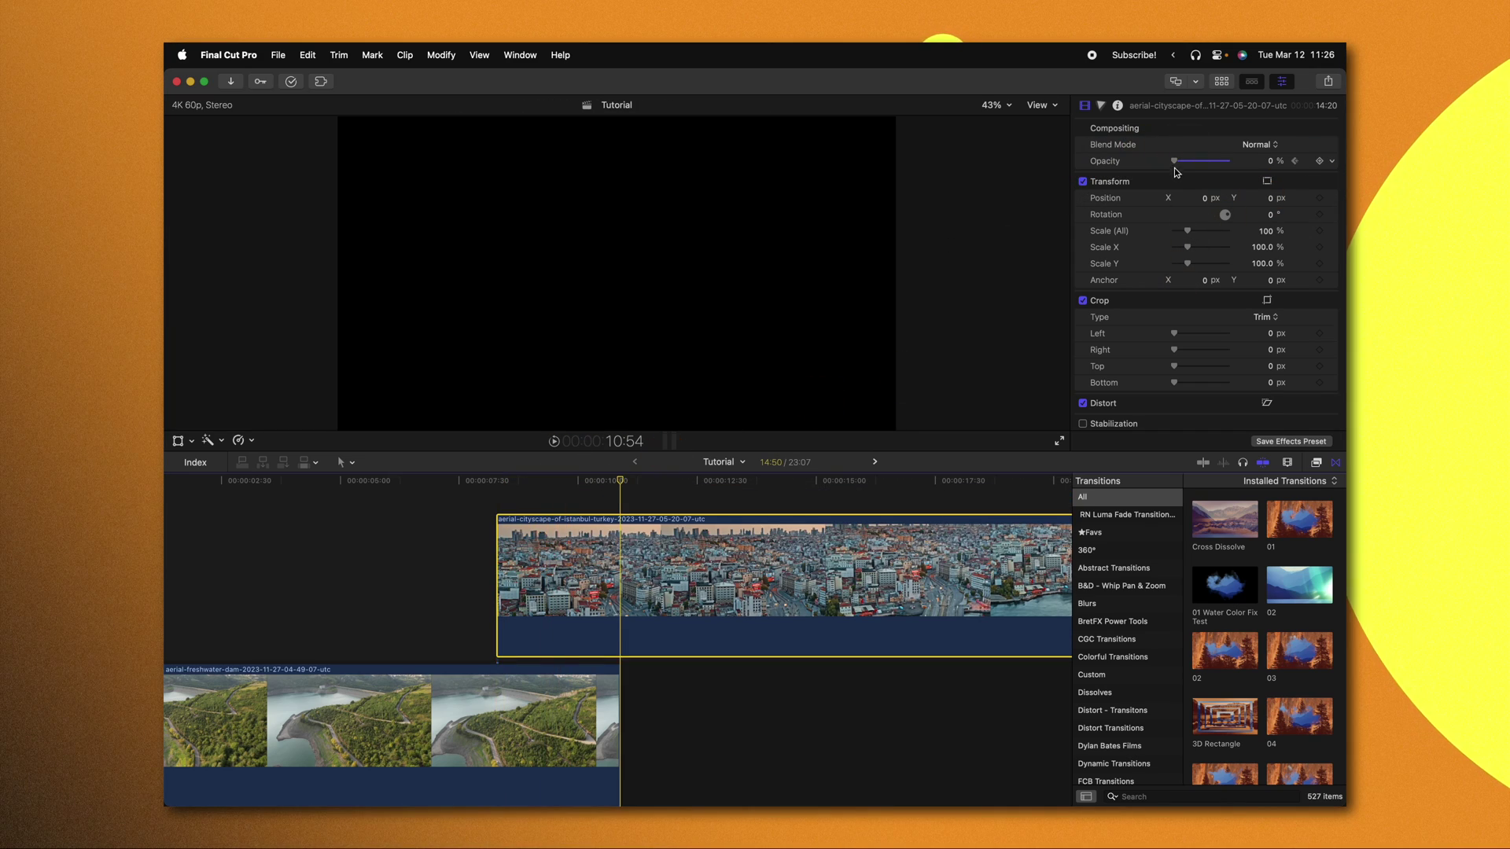
click(601, 480)
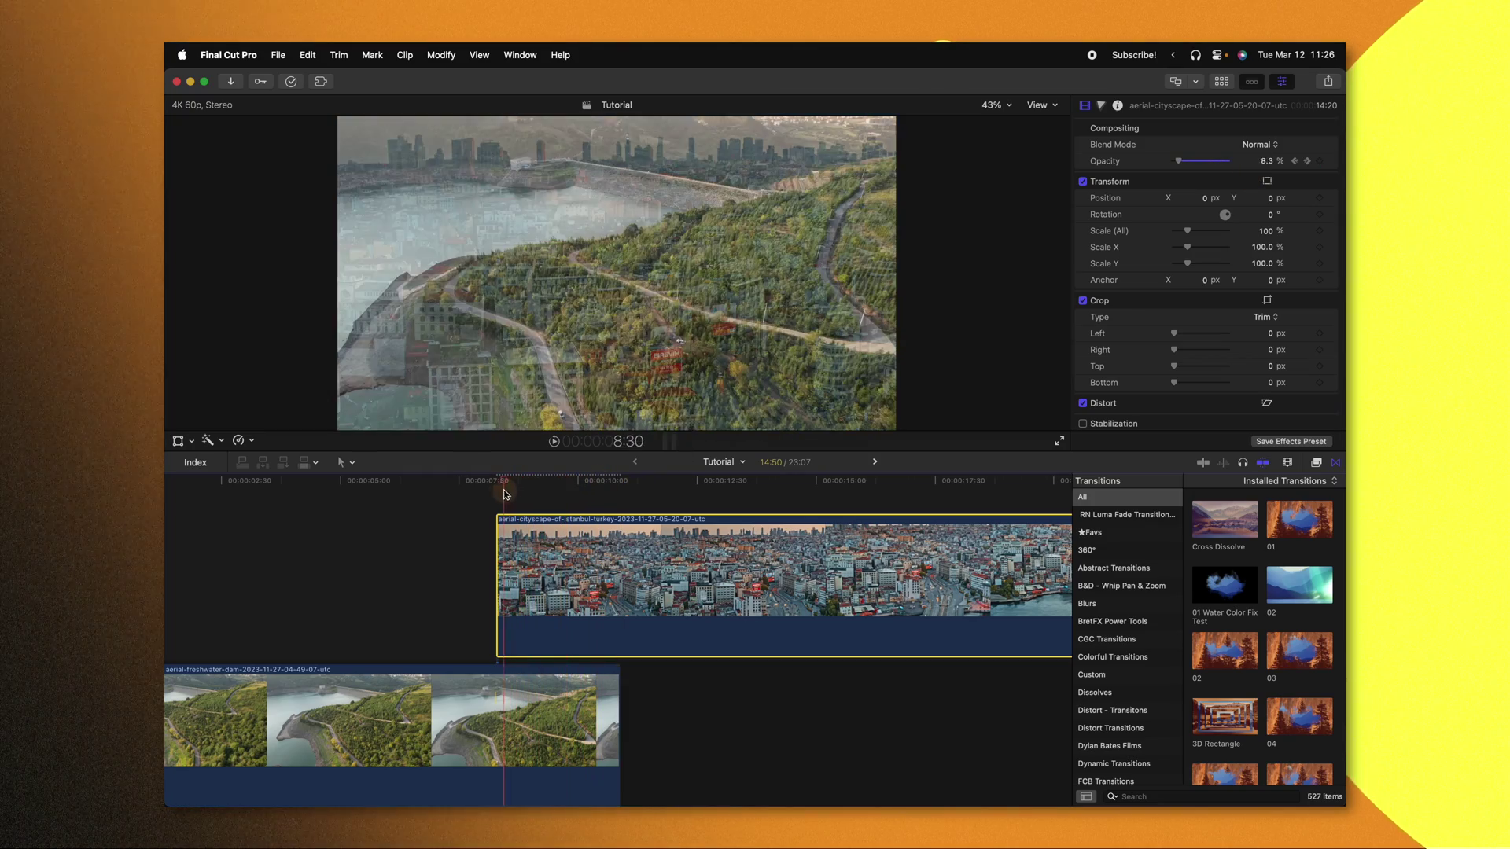
key(alt+apostrophe)
scroll(585, 580, down, 1)
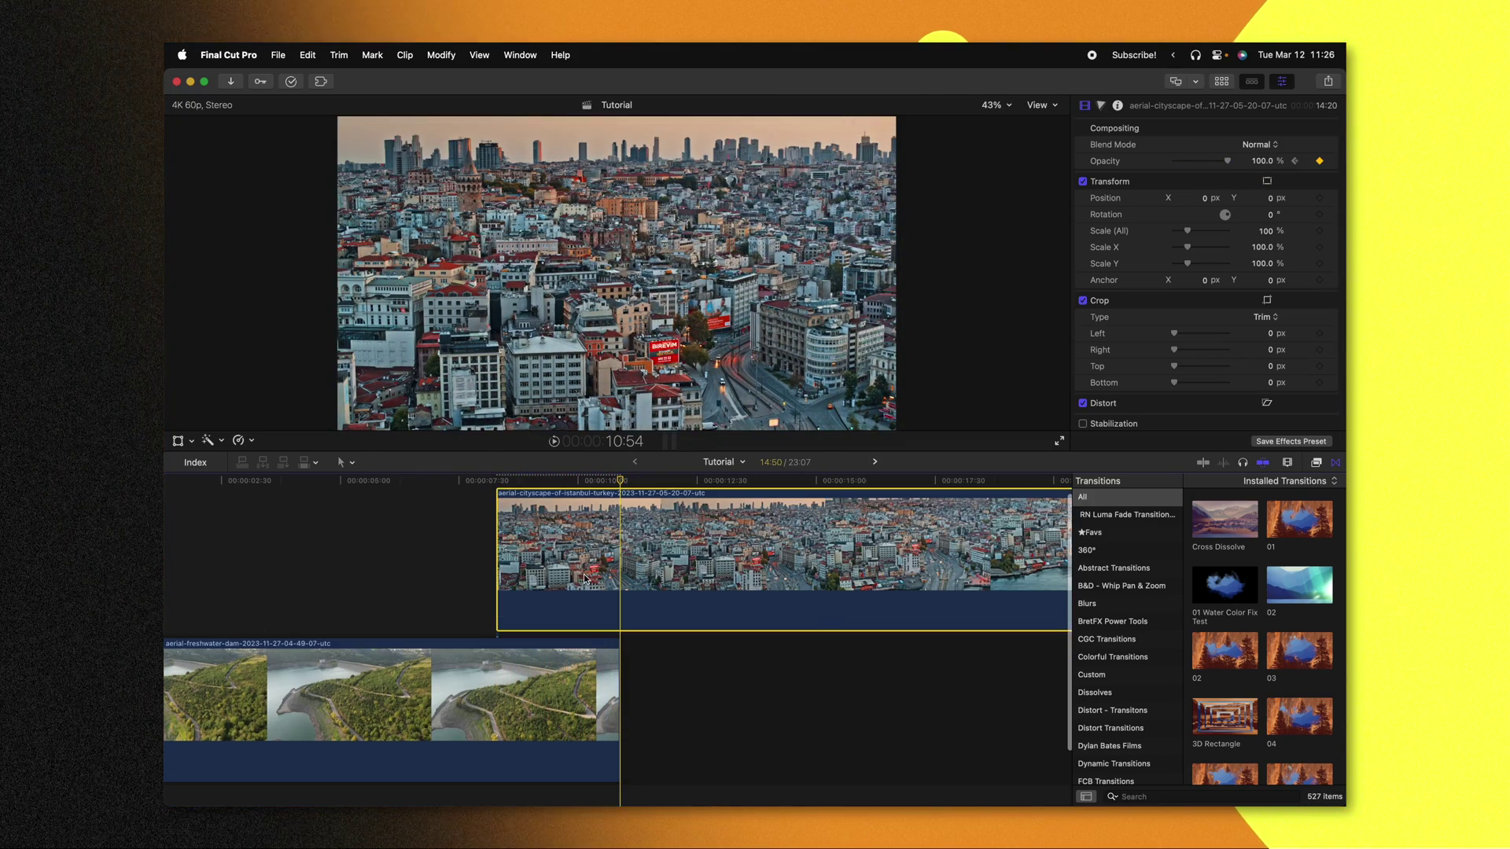
drag(567, 482, 549, 484)
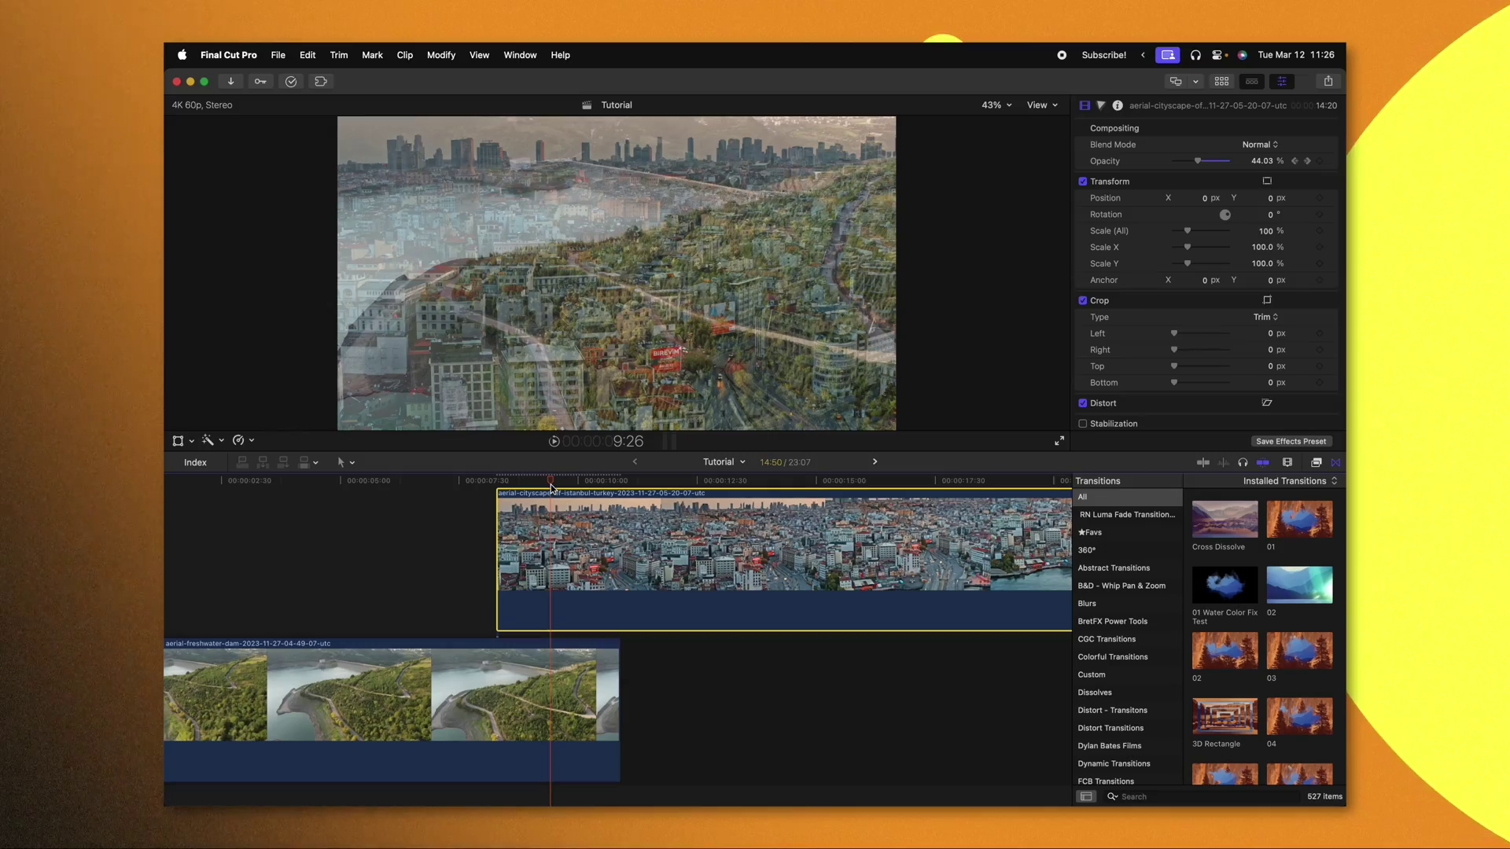
drag(552, 487, 559, 489)
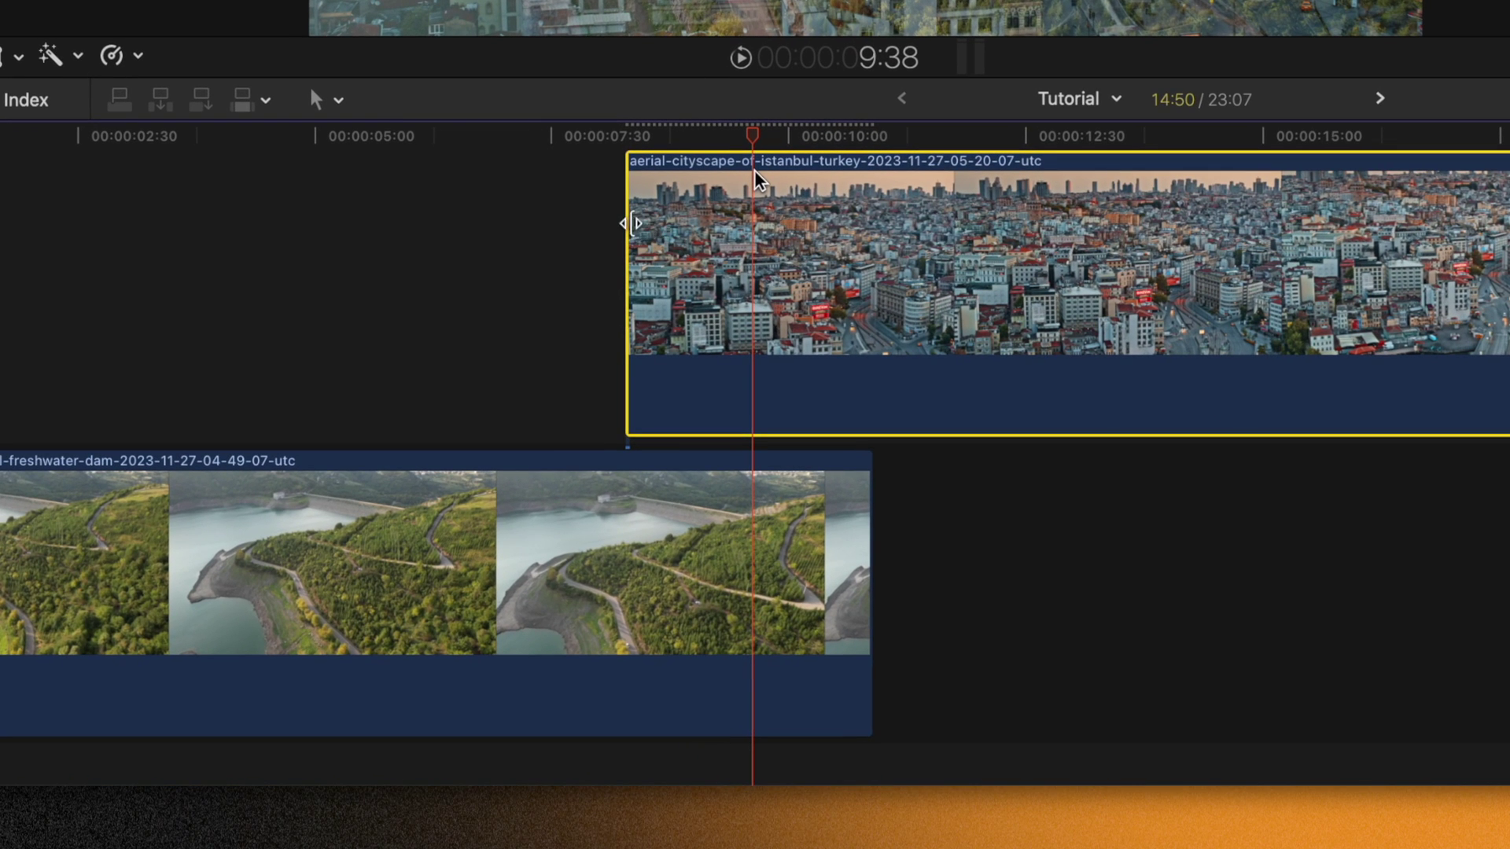
Step: Shorten the dam clip and drop the Istanbul clip into the primary storyline right after it
drag(631, 224, 870, 252)
drag(870, 489, 589, 491)
click(636, 293)
key(alt+super+Down)
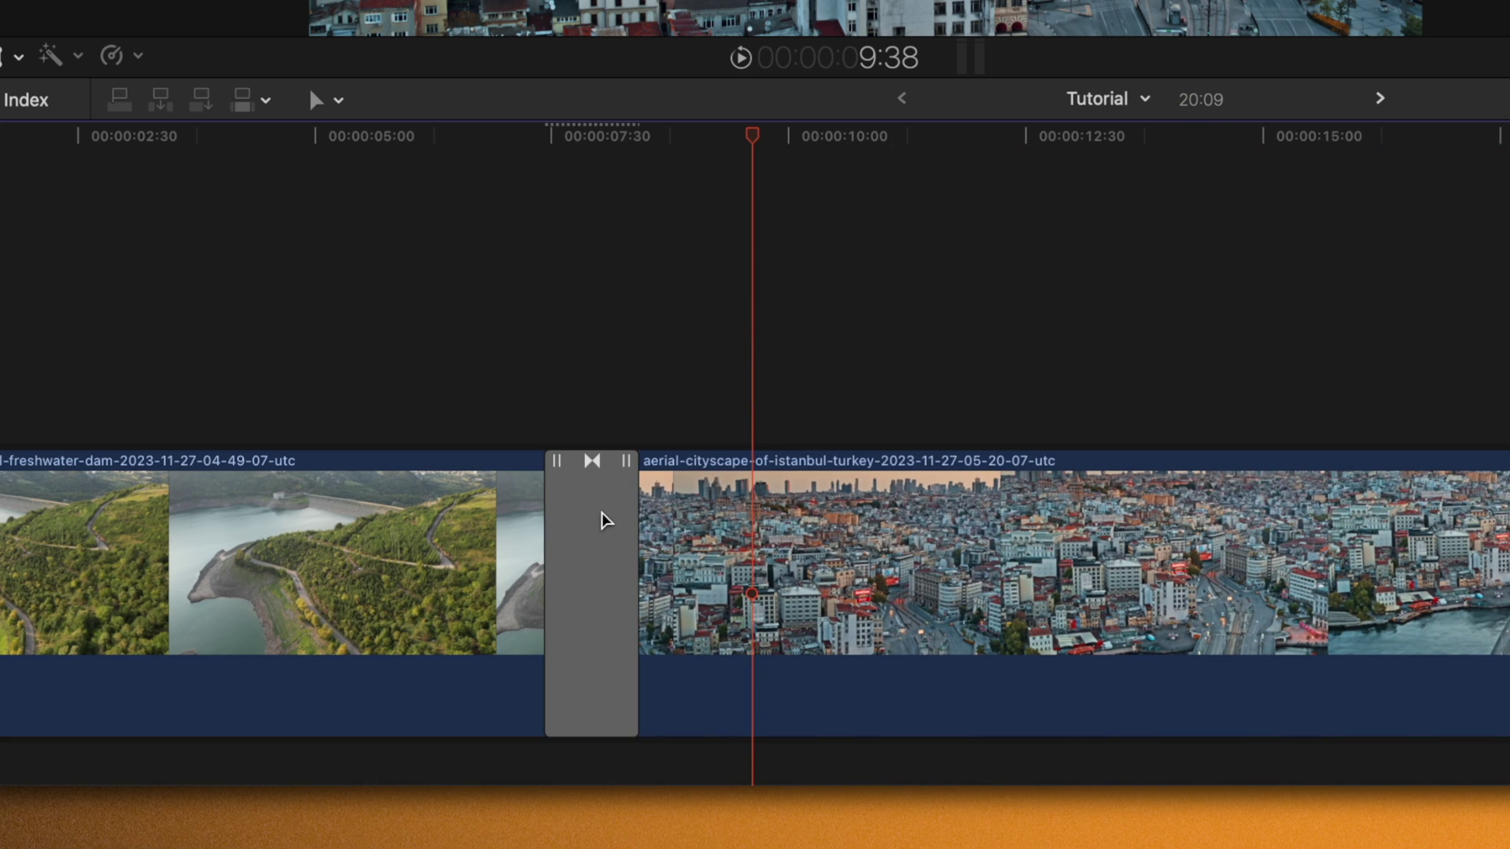
drag(627, 533, 782, 533)
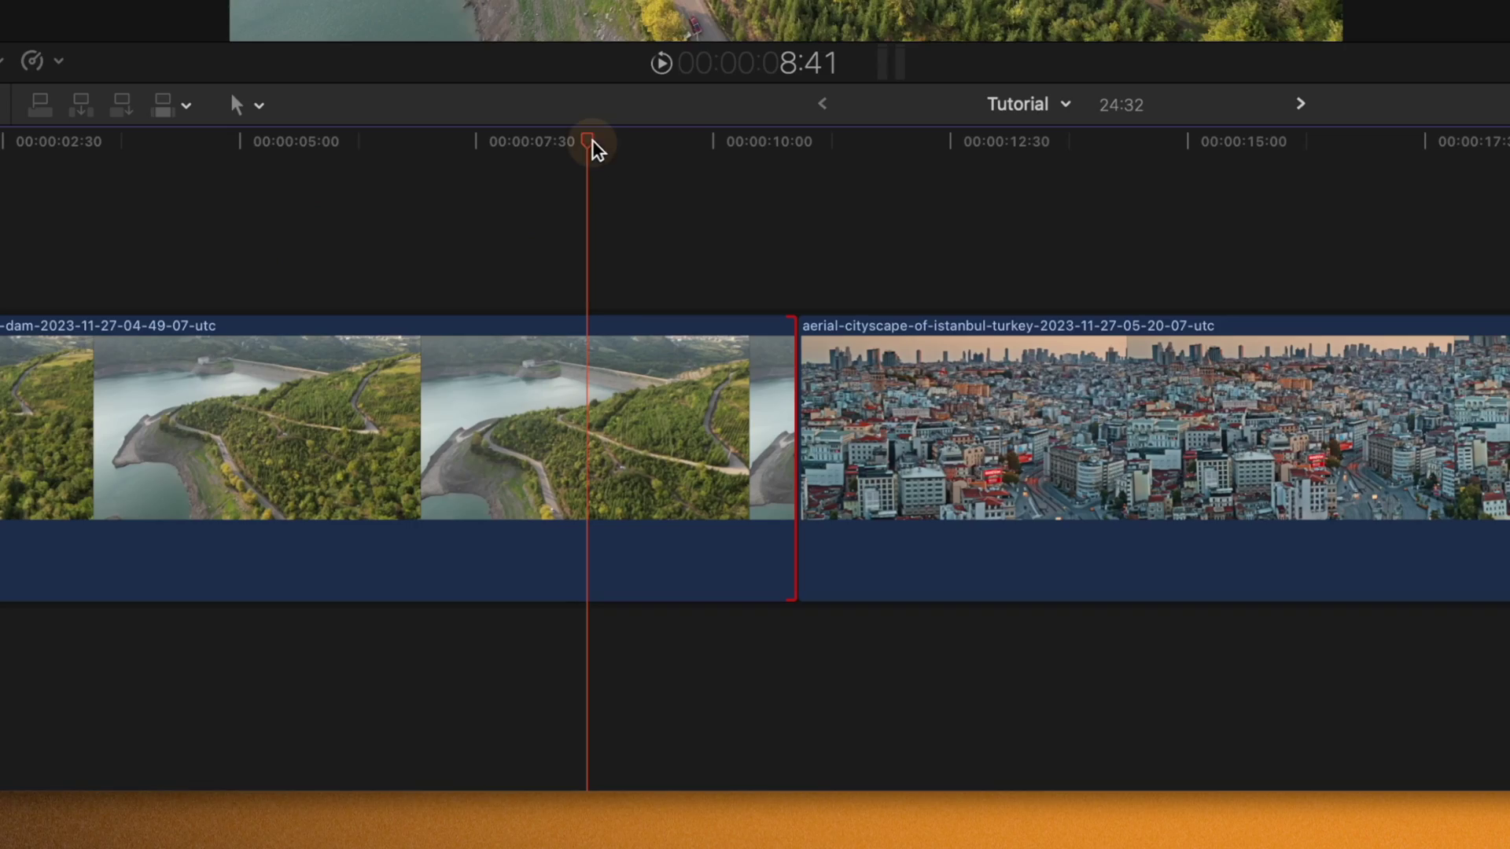
Step: Add a Hold freeze on the dam clip's last frame and drag it longer
drag(596, 145, 802, 165)
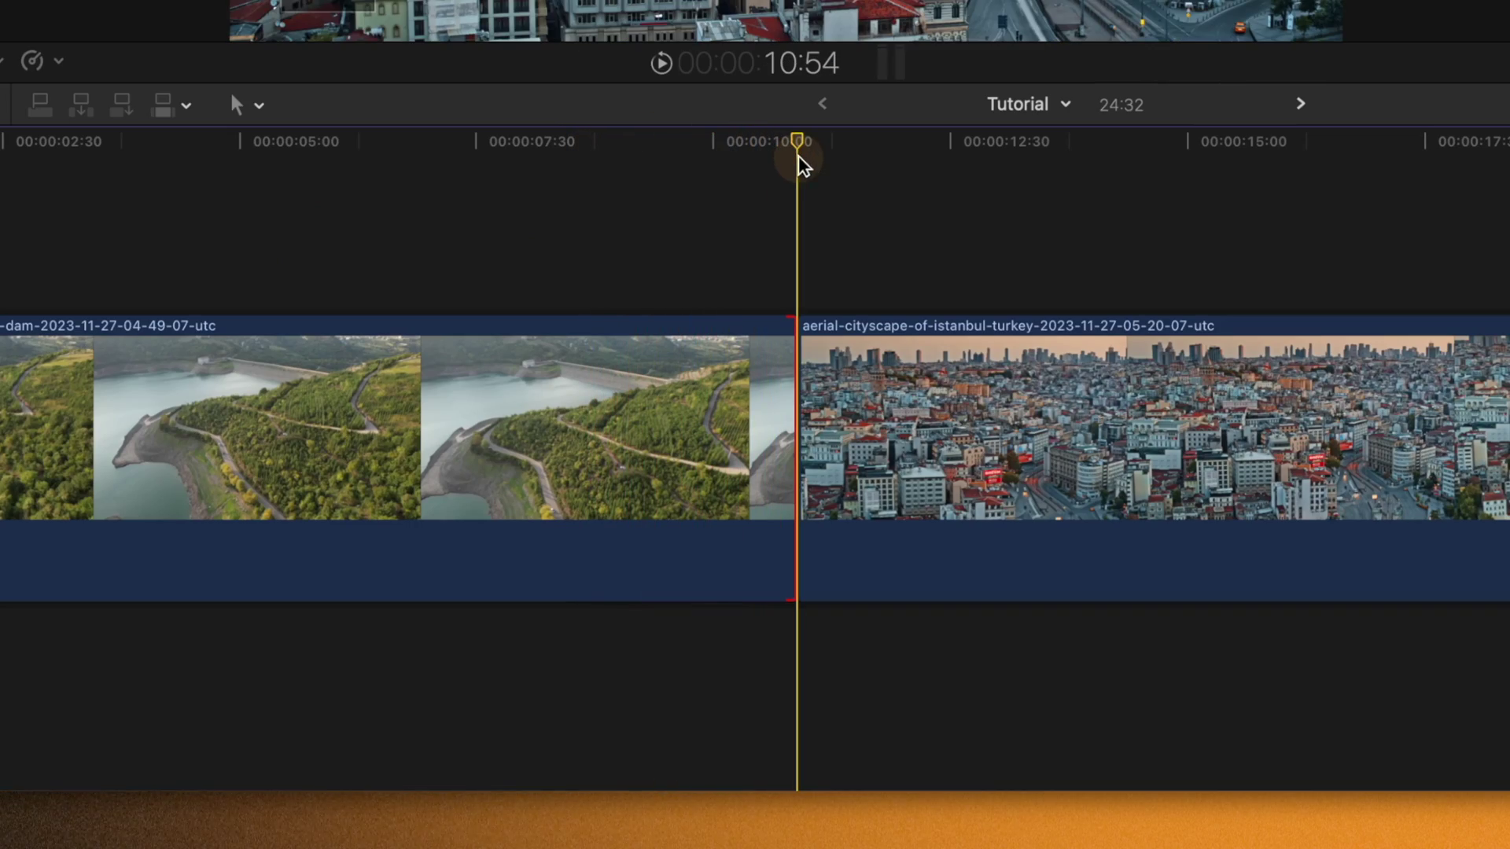
key(Left)
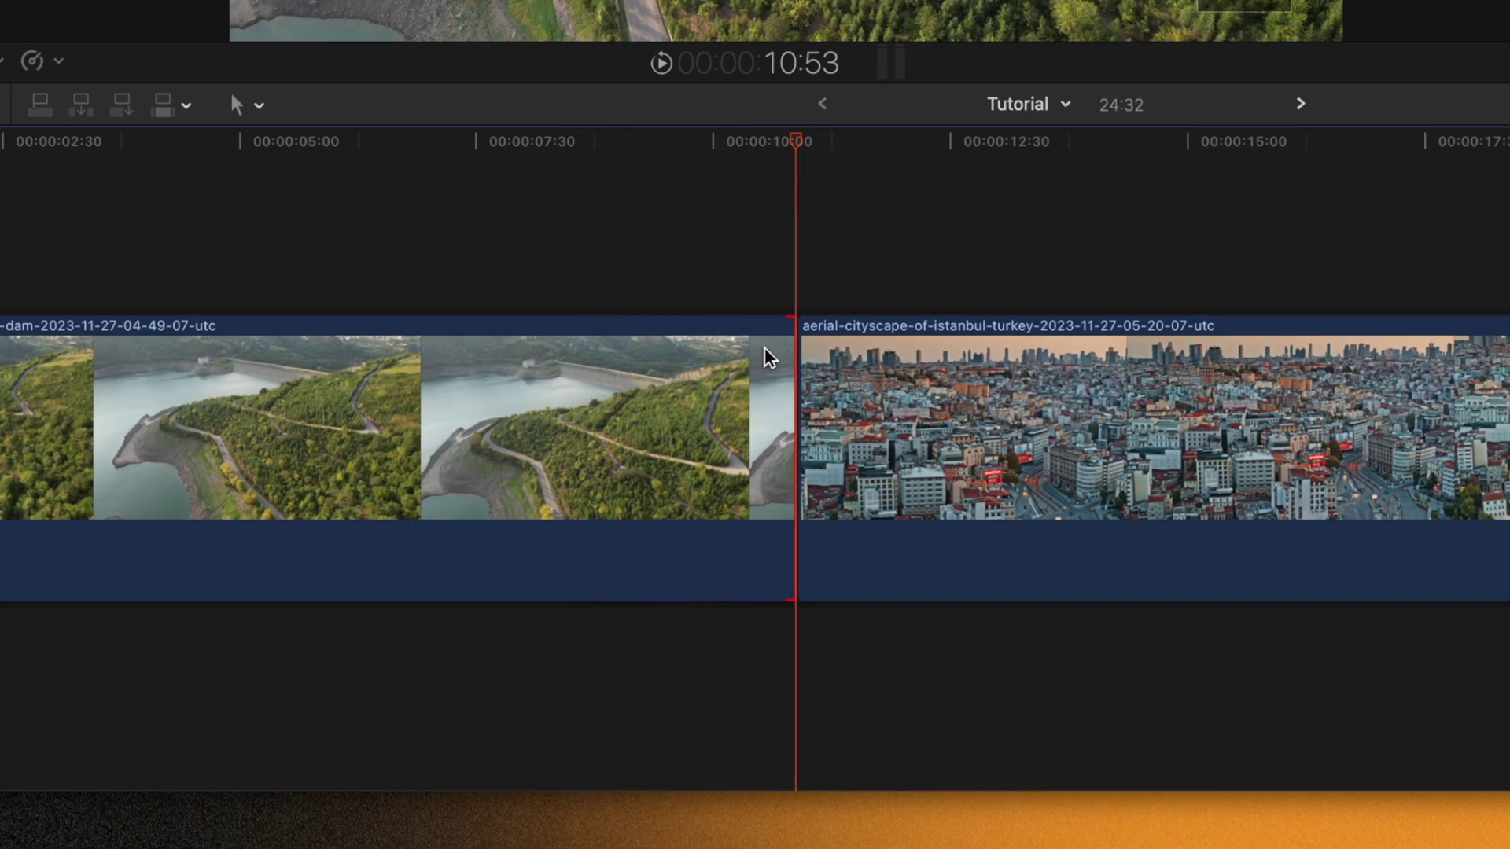
click(787, 352)
key(shift+h)
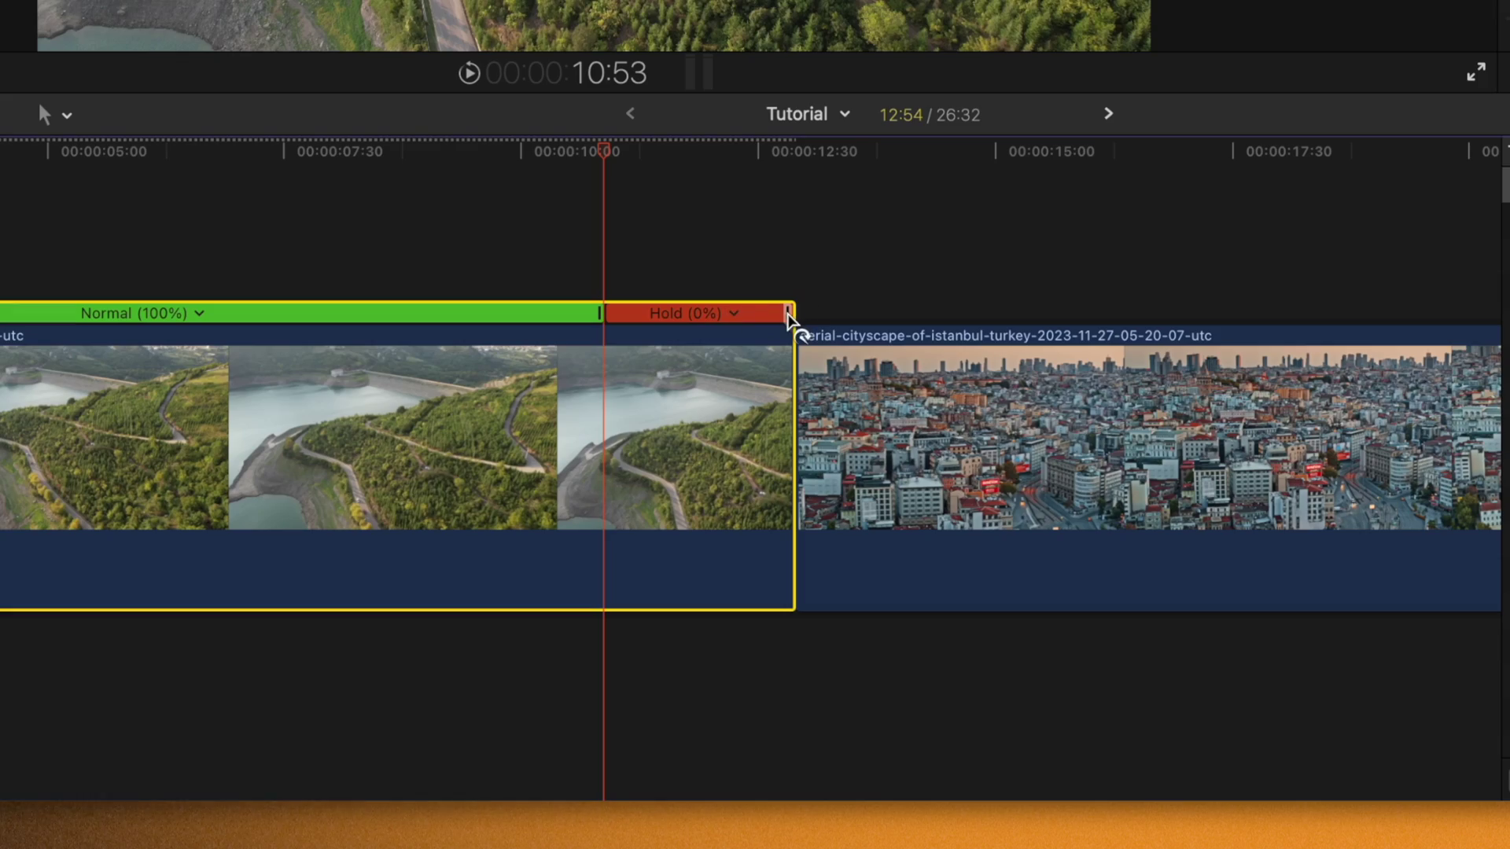
drag(789, 316, 654, 471)
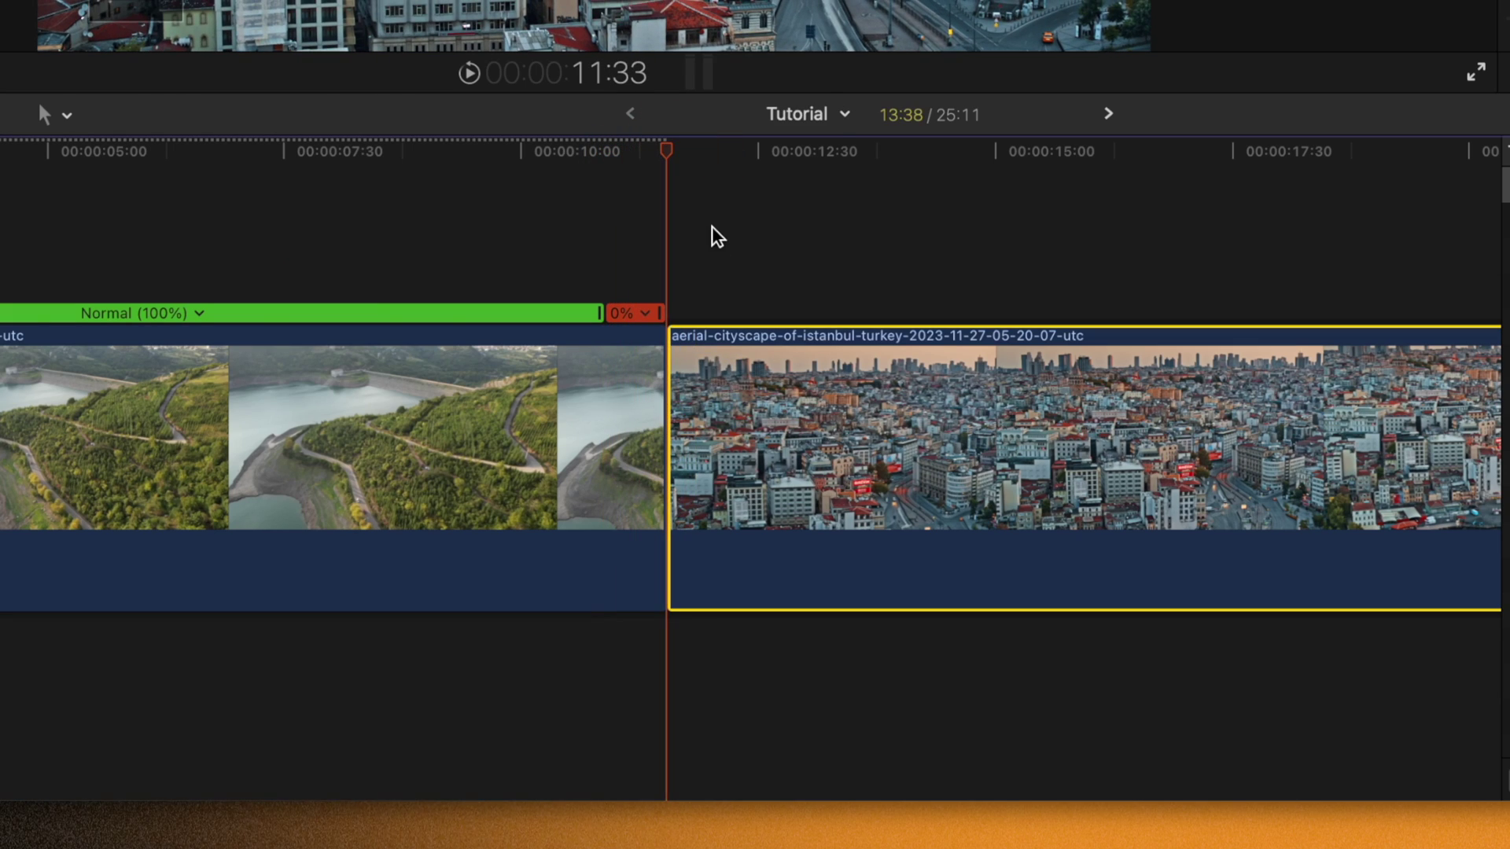
Step: Hold the Istanbul clip's first frame, lengthen it, roll the edit later, and add a transition
key(shift+h)
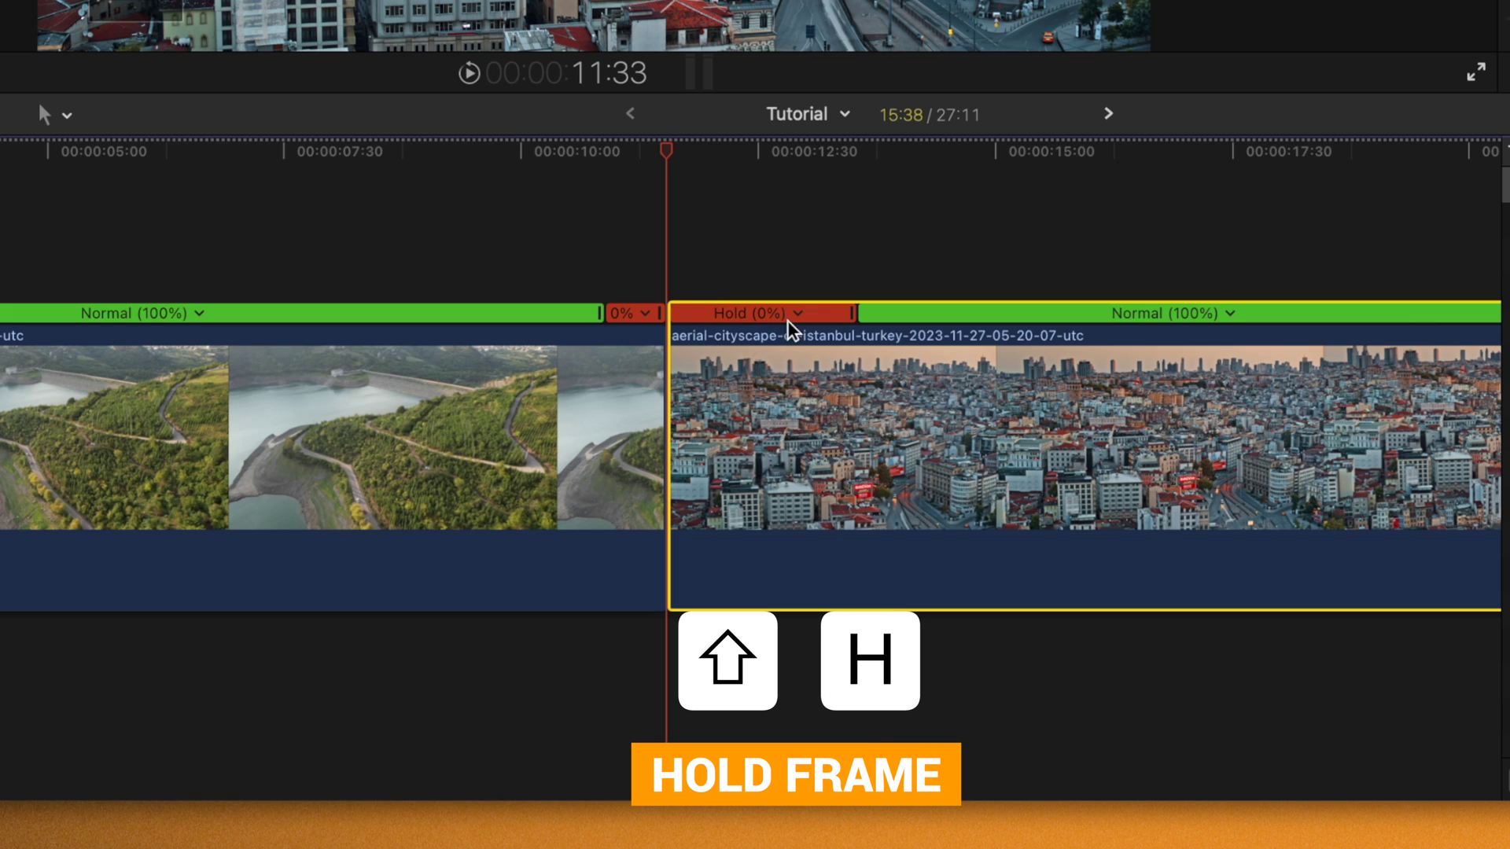
drag(855, 319, 1398, 331)
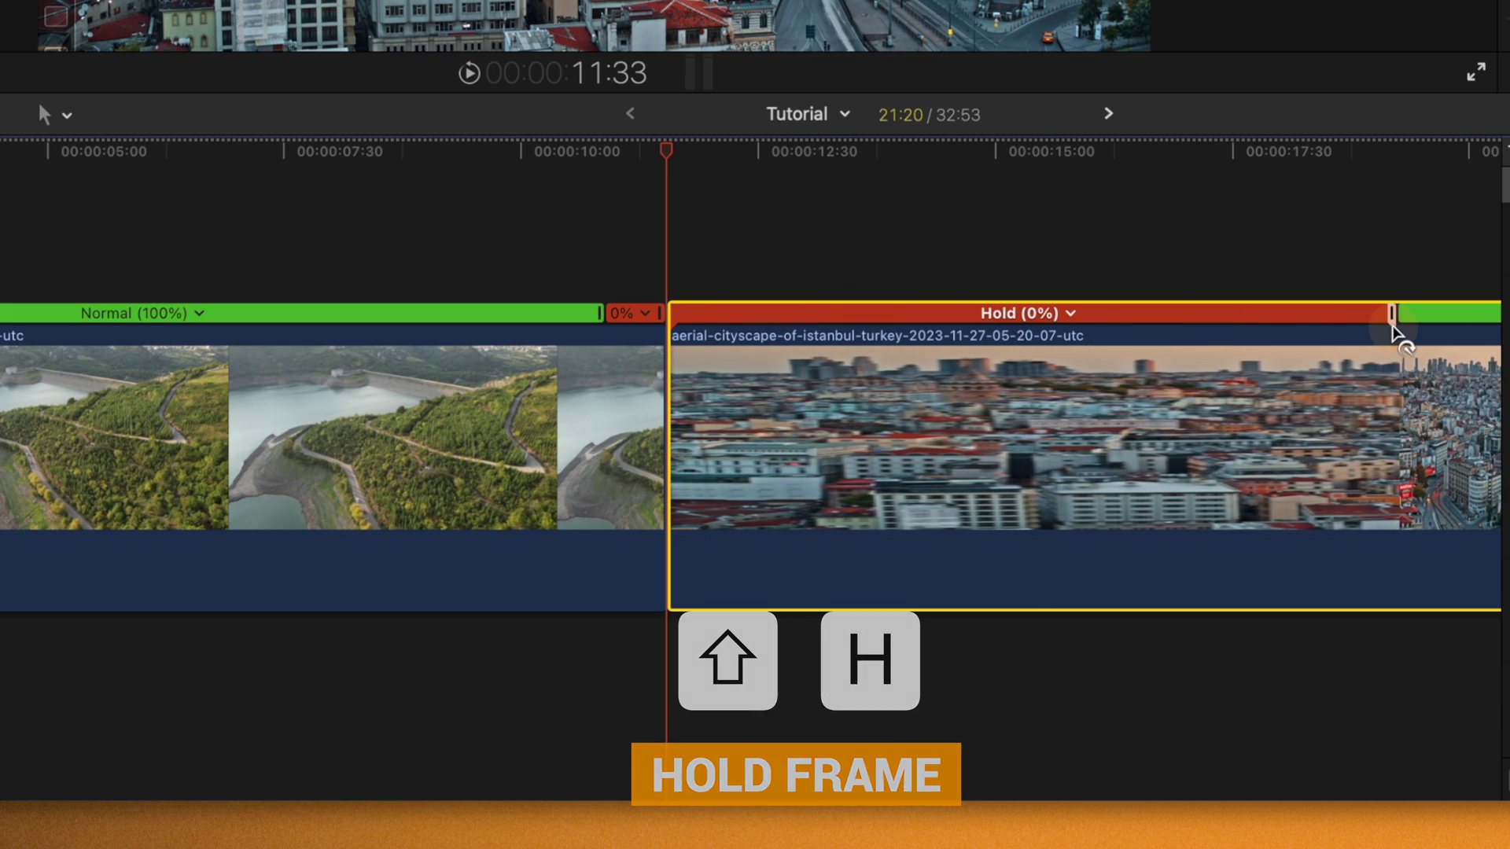
drag(687, 402, 1369, 421)
key(super+t)
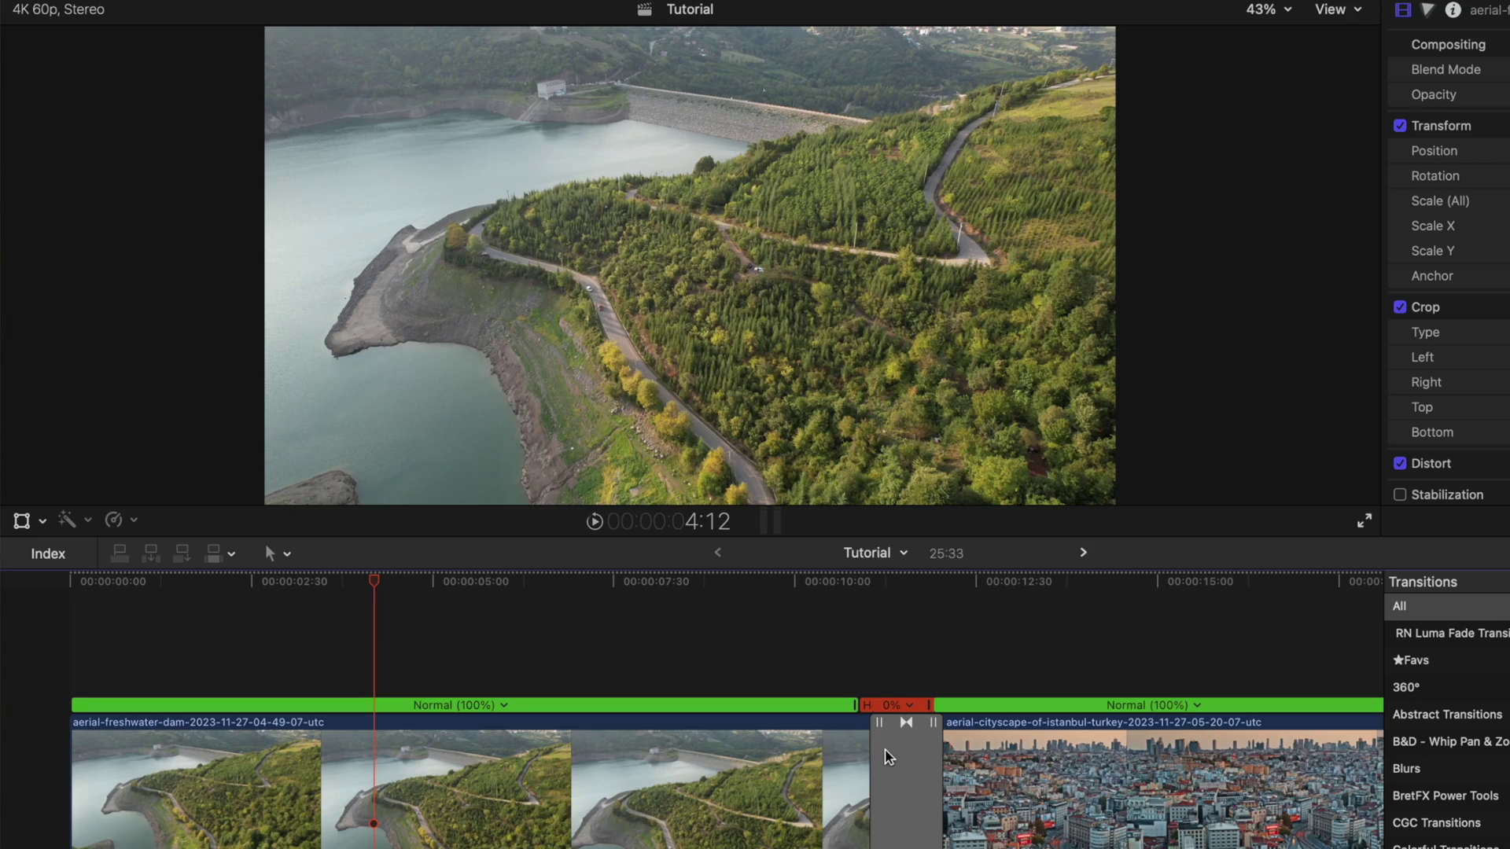
click(846, 581)
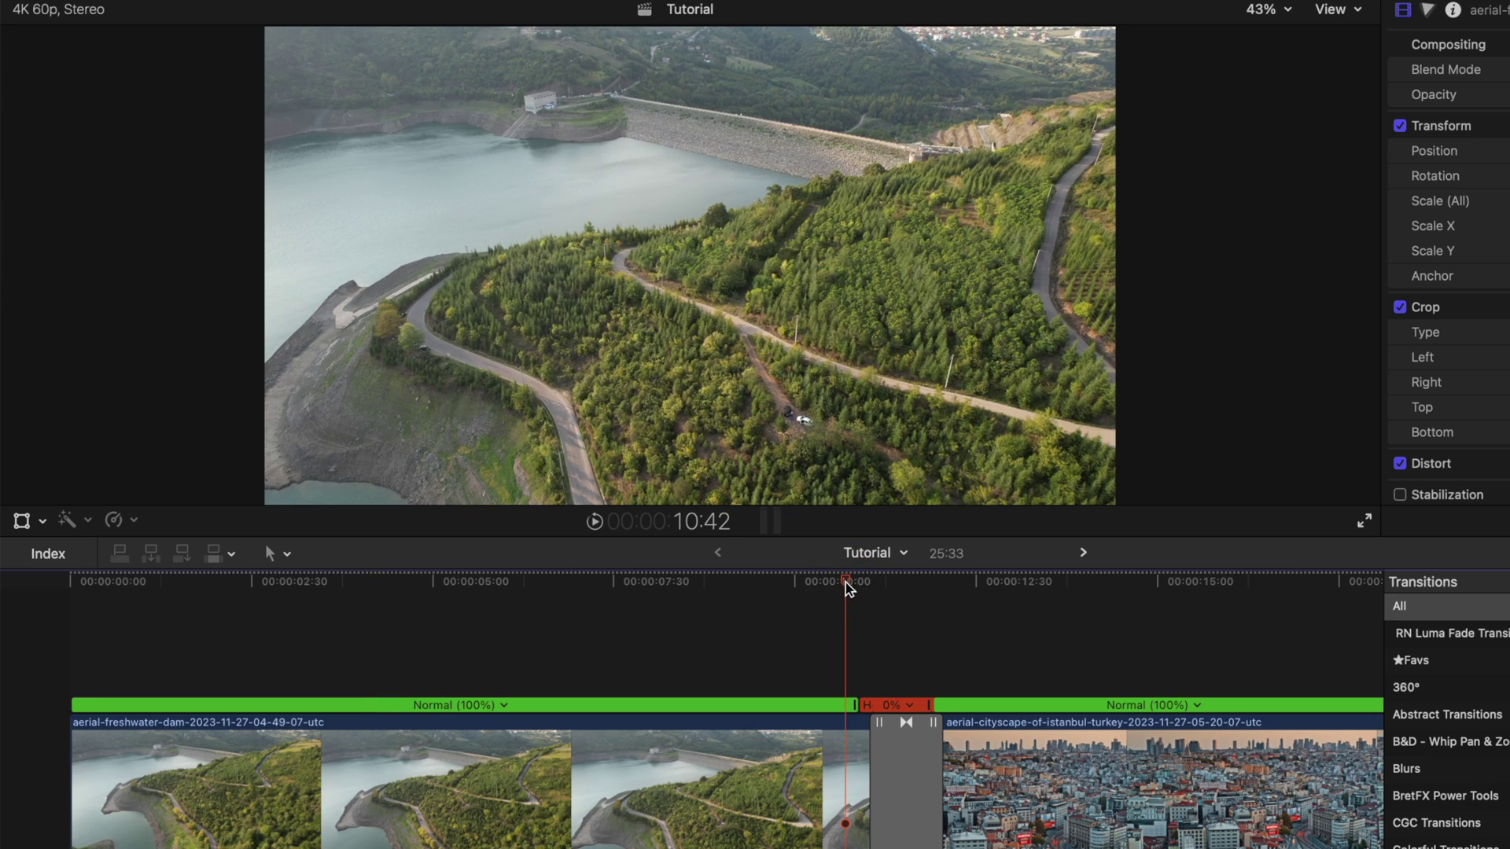
key(space)
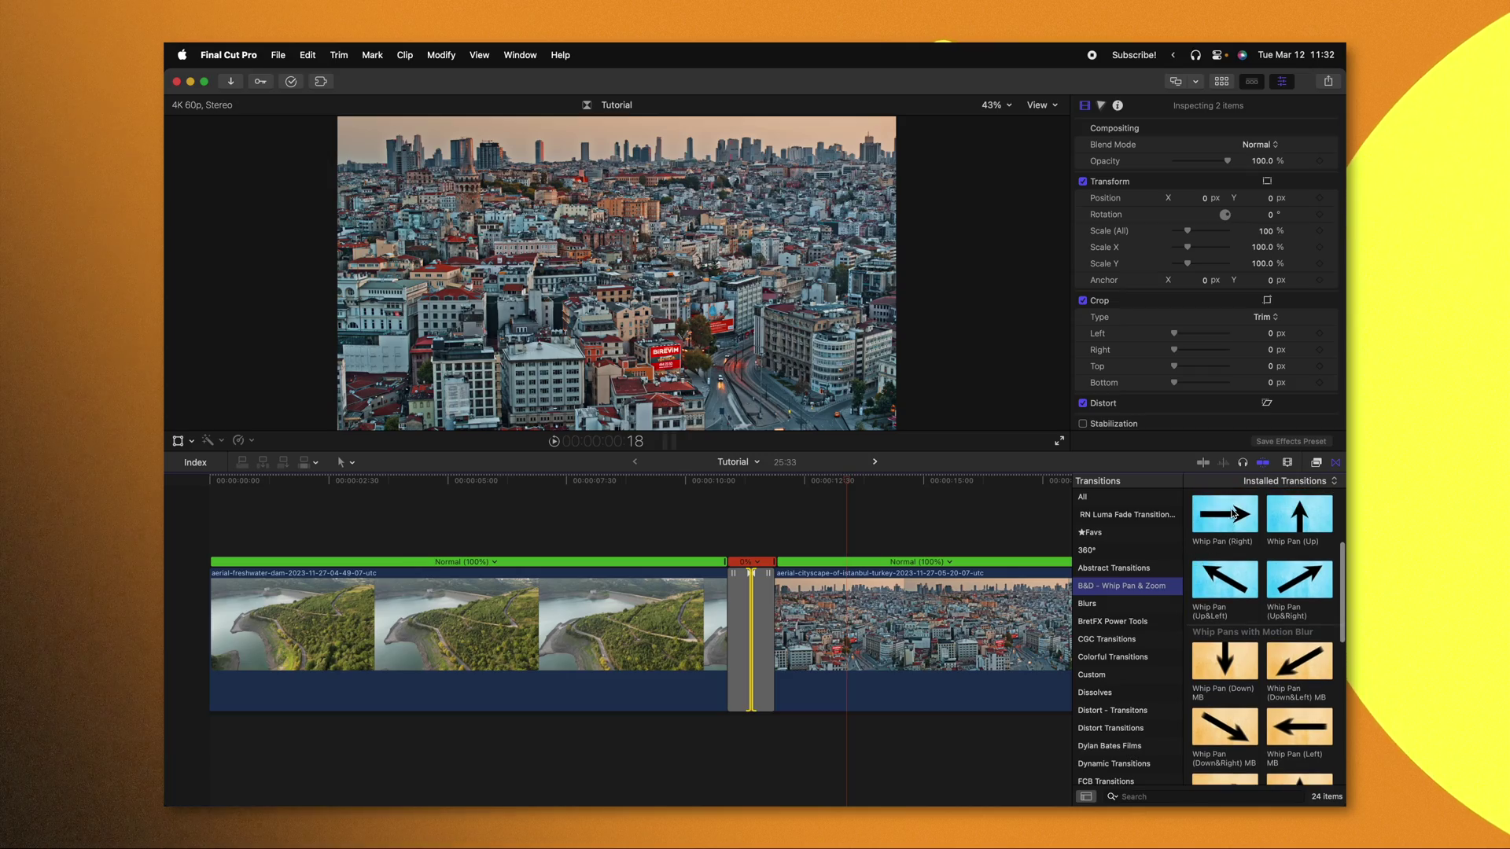
Step: Replace the existing transition with B&D Whip Pan (Right)
drag(1150, 551, 736, 613)
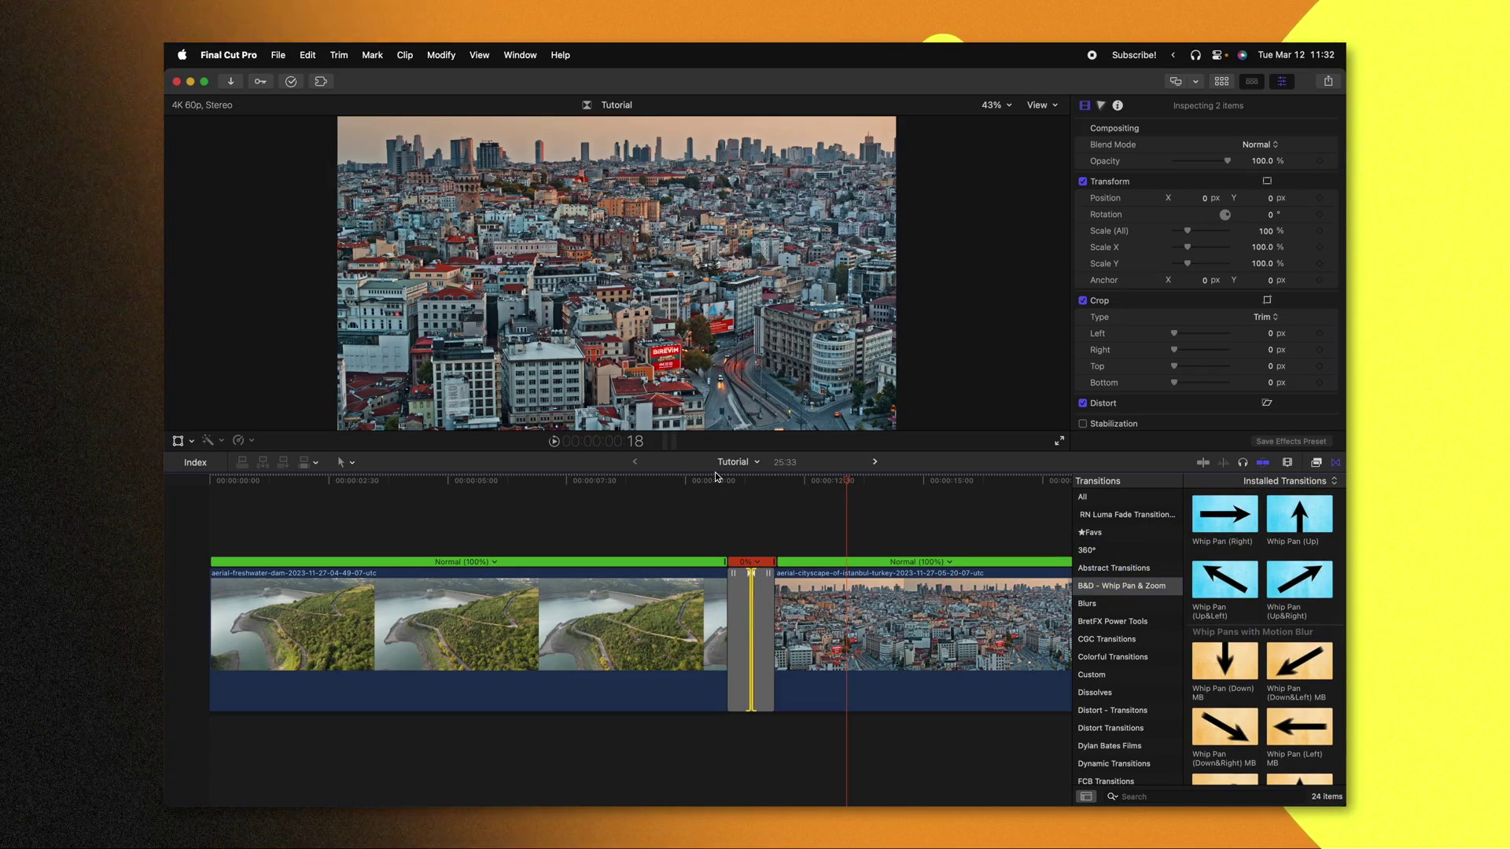